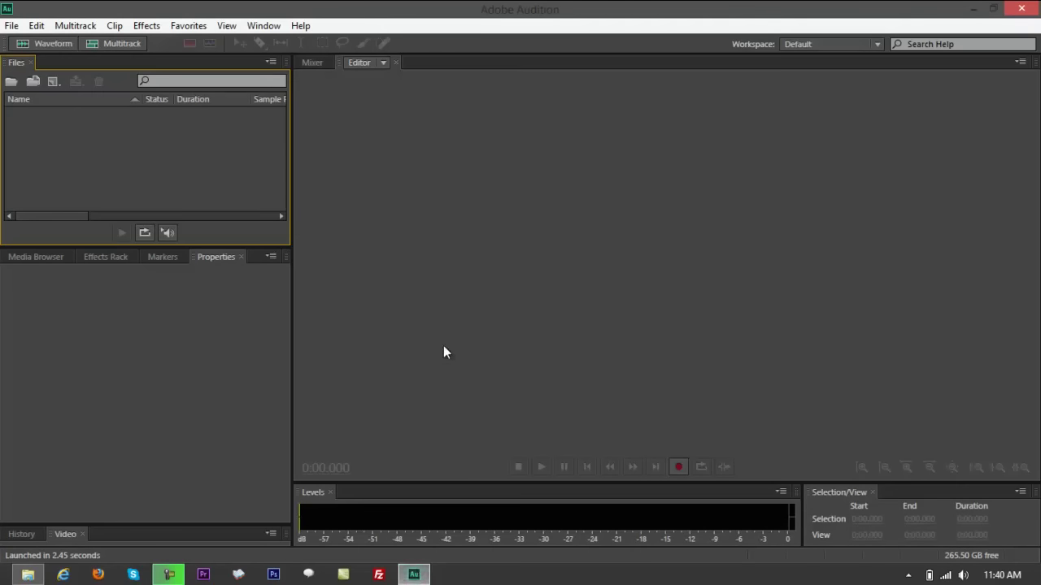
Drag telephone-call.mp3 from the Desktop in File Explorer into Audition's Editor panel
left_click(445, 352)
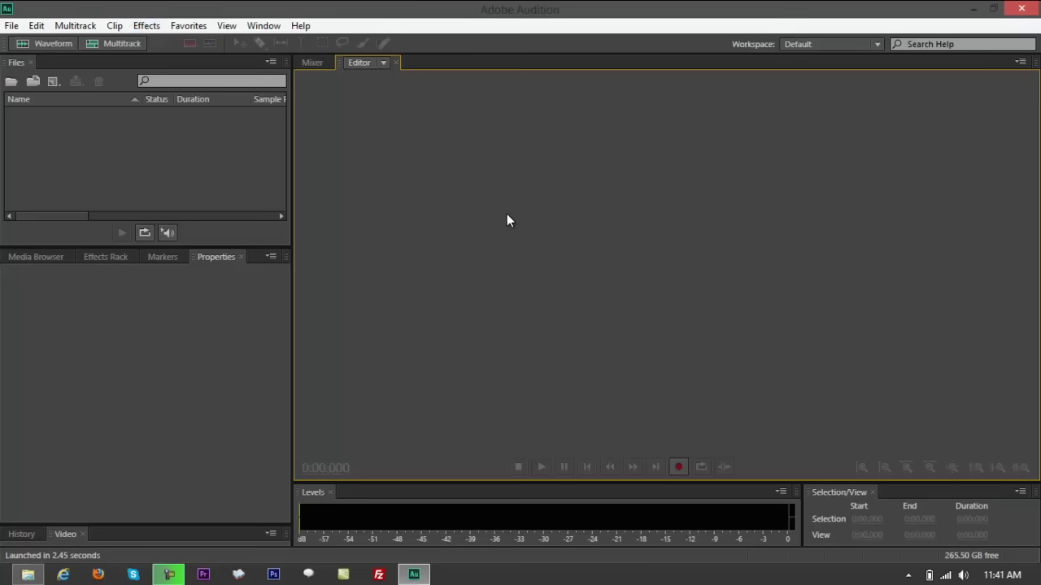
left_click(28, 575)
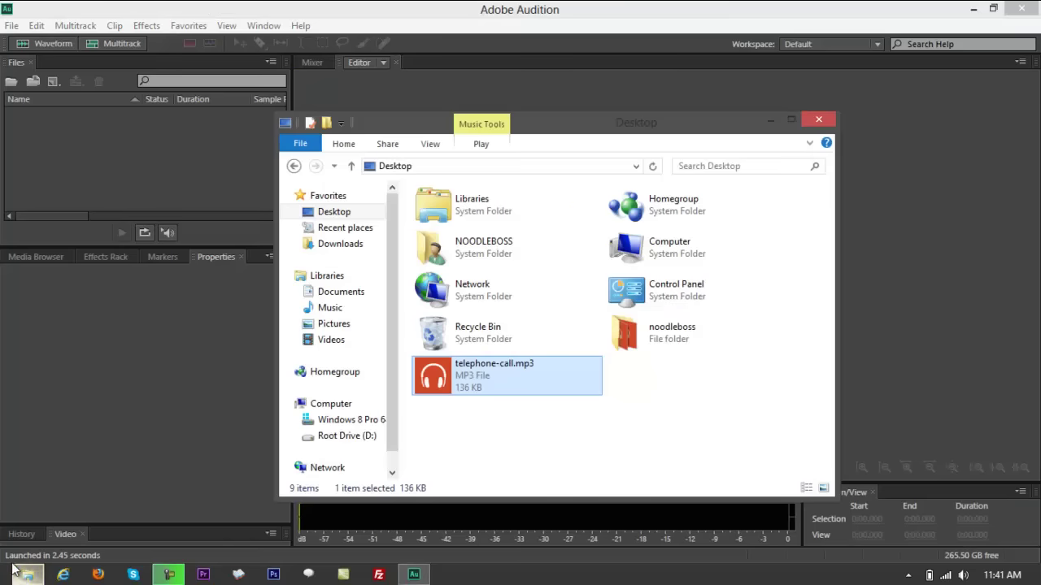
left_click_drag(543, 118, 853, 116)
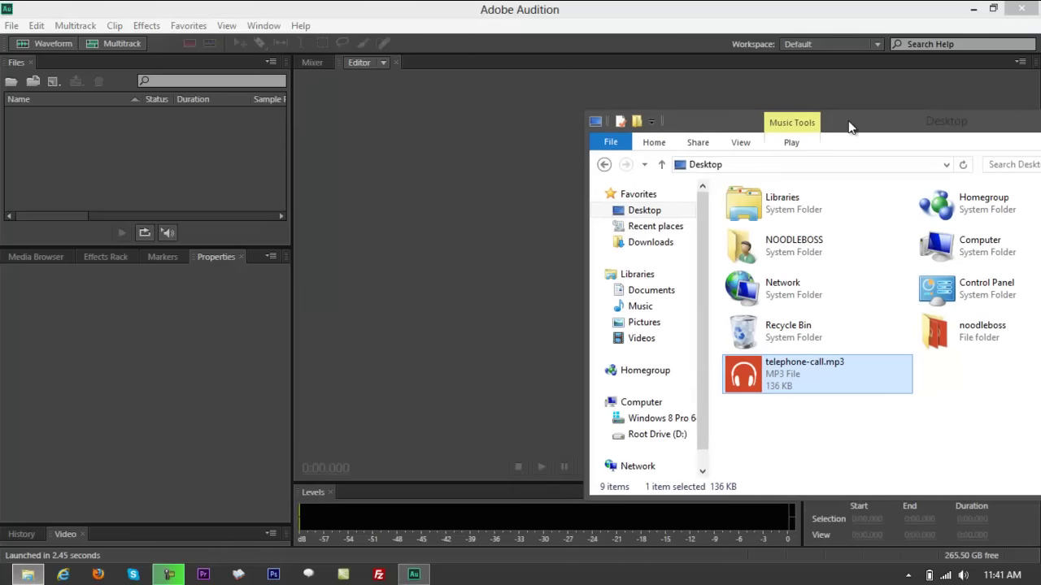
left_click(860, 409)
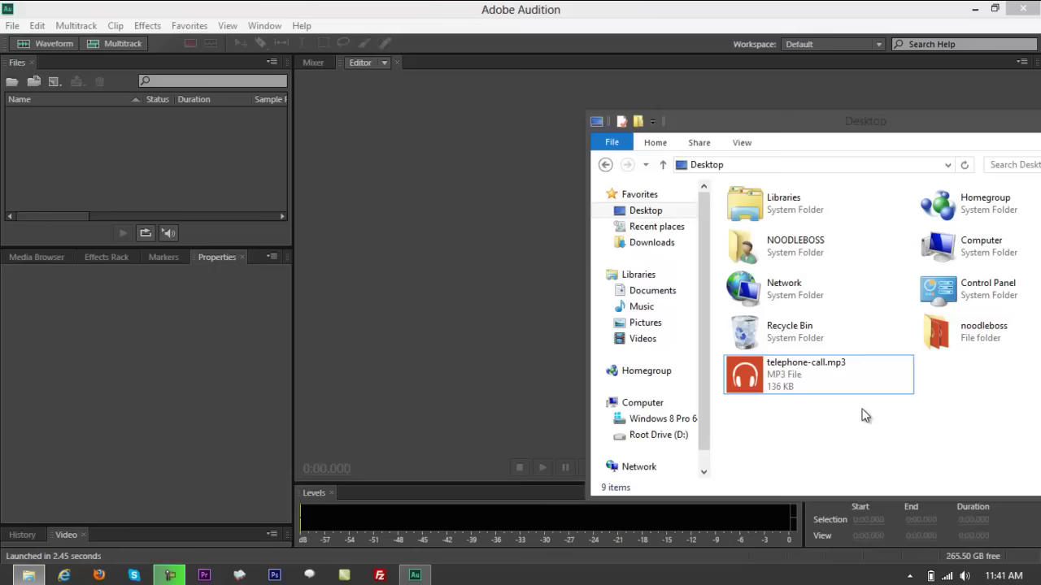
left_click(785, 378)
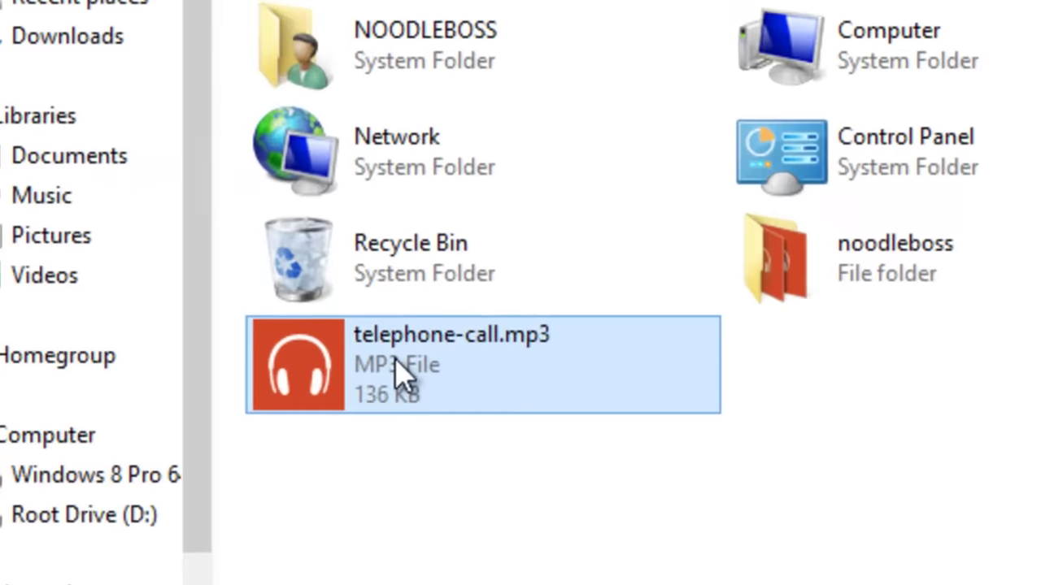
left_click_drag(399, 376, 316, 256)
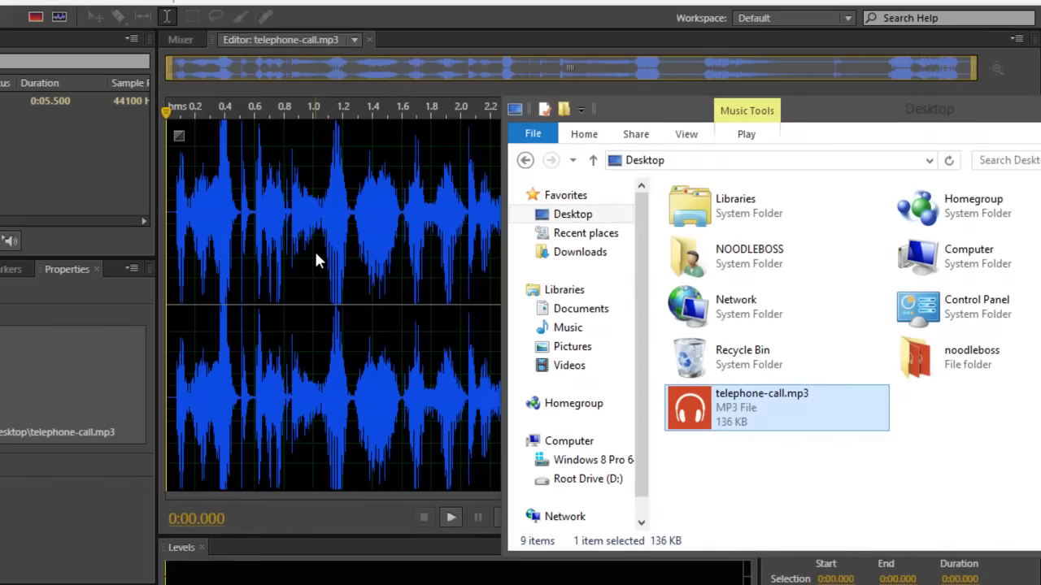
left_click(378, 68)
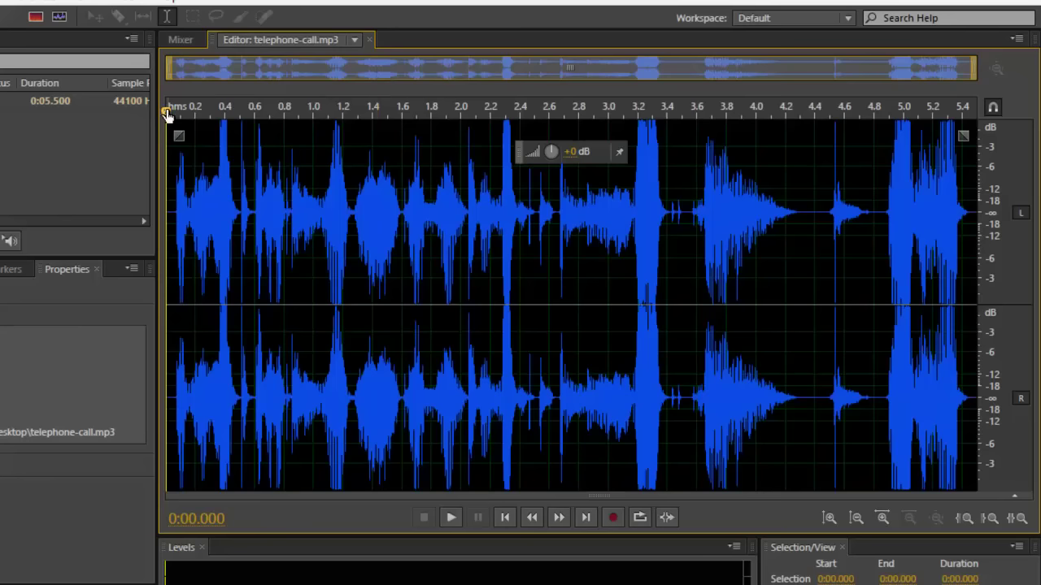
key("space")
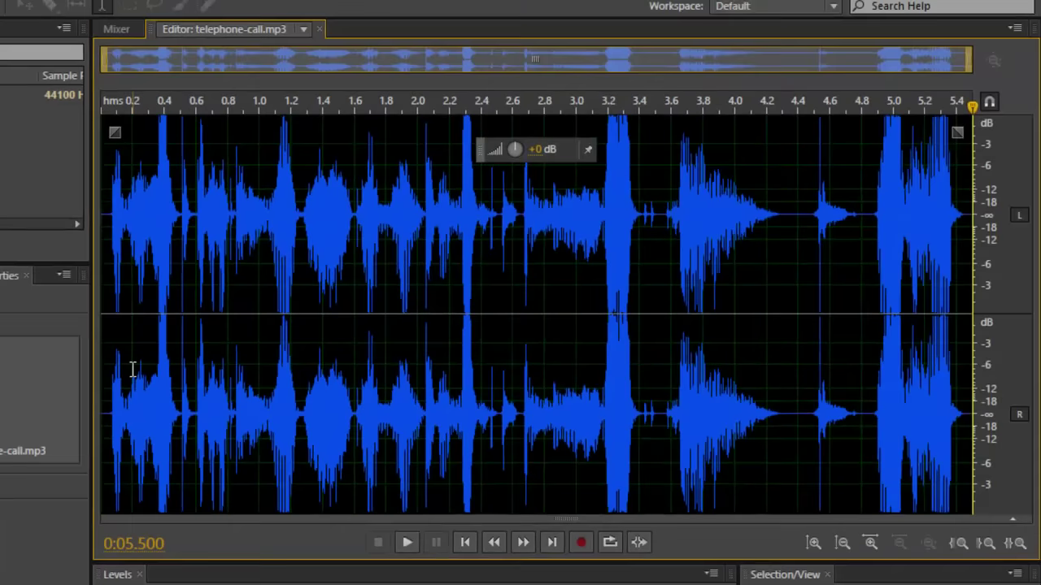
key("Home")
key("space")
key("space")
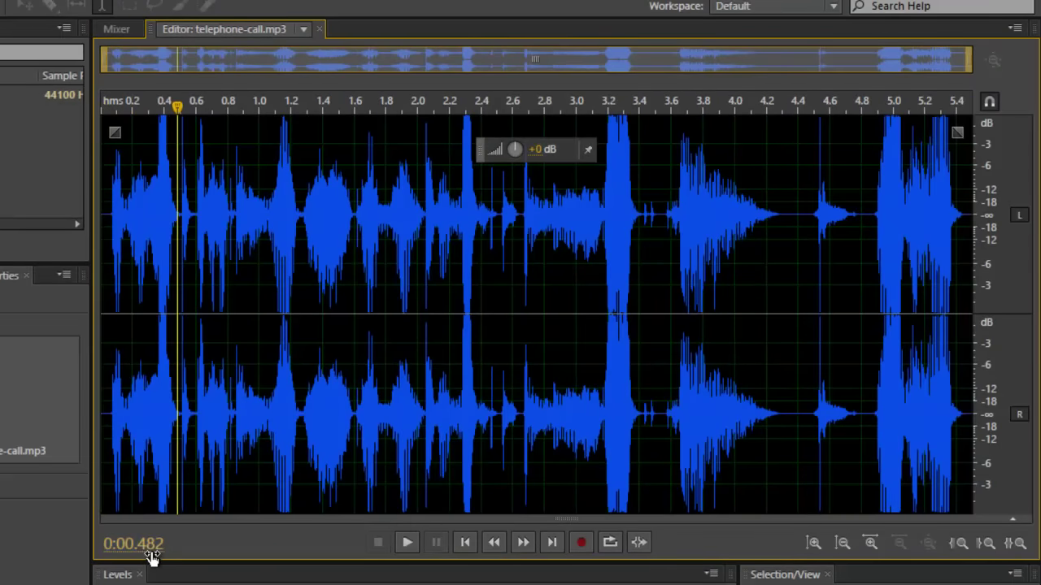
key("space")
key("space")
key("space")
key("space")
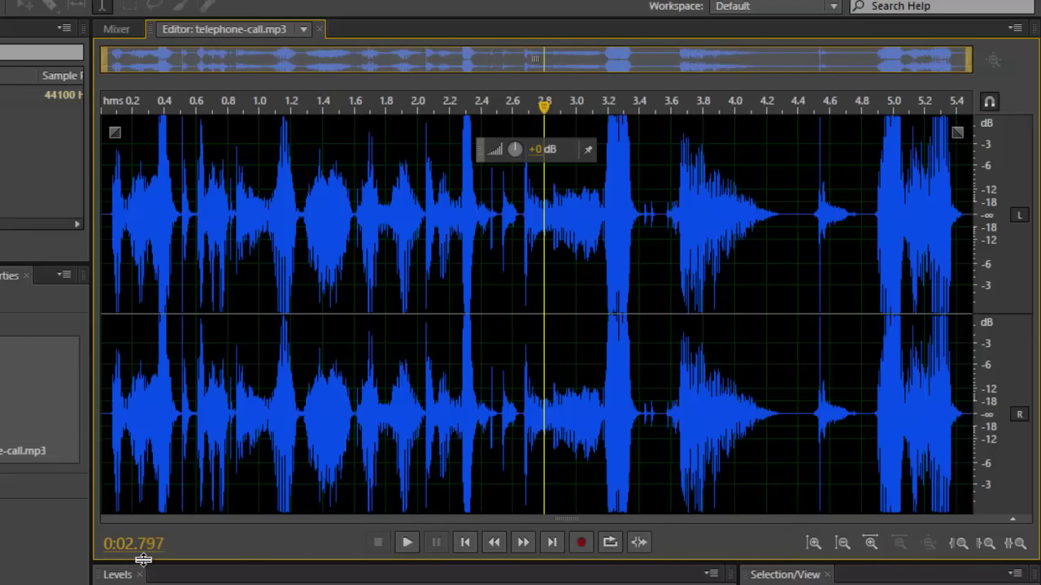
key("space")
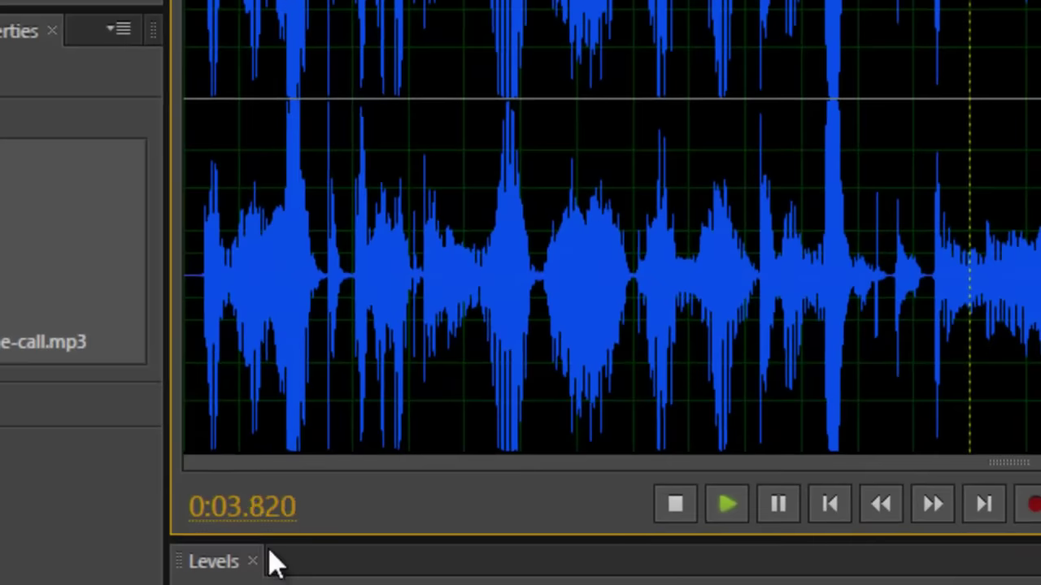
key("space")
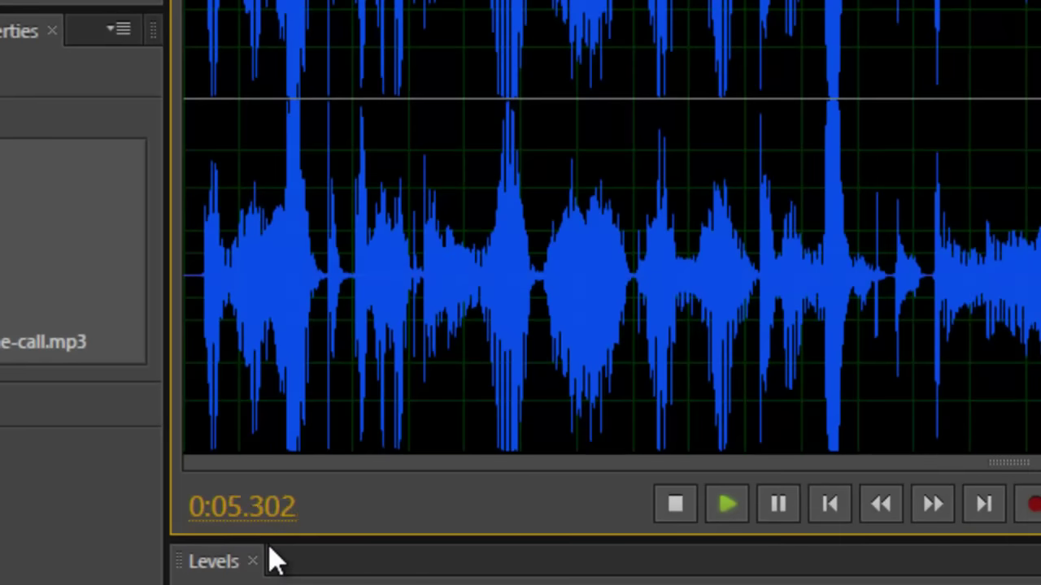
key("space")
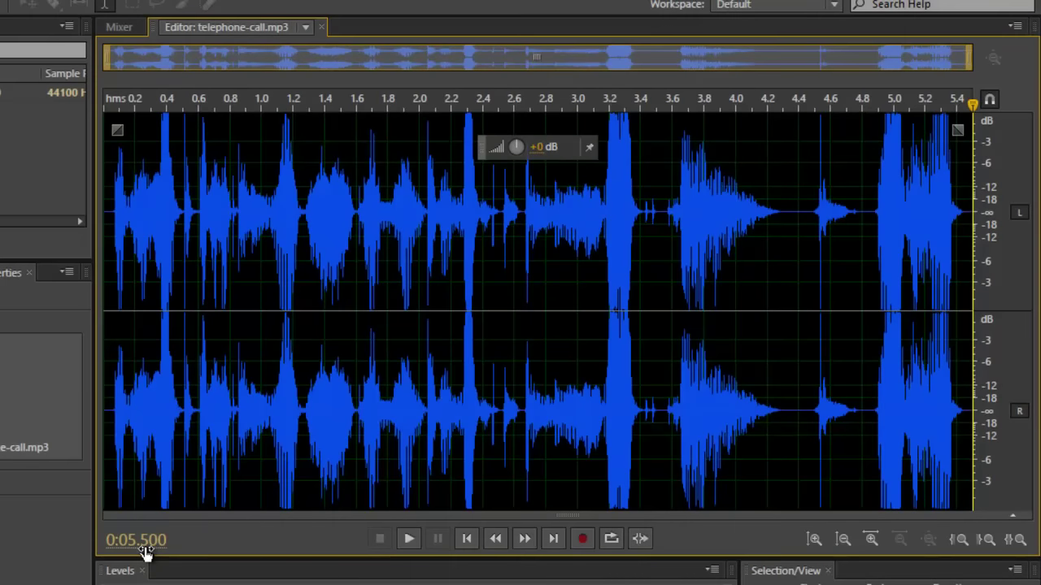
Select the audio from 2.2 s to 4.8 s in the waveform
left_click(806, 217)
mouse_move(806, 216)
left_mouse_down()
mouse_move(859, 210)
mouse_move(805, 212)
left_mouse_up()
left_click(860, 215)
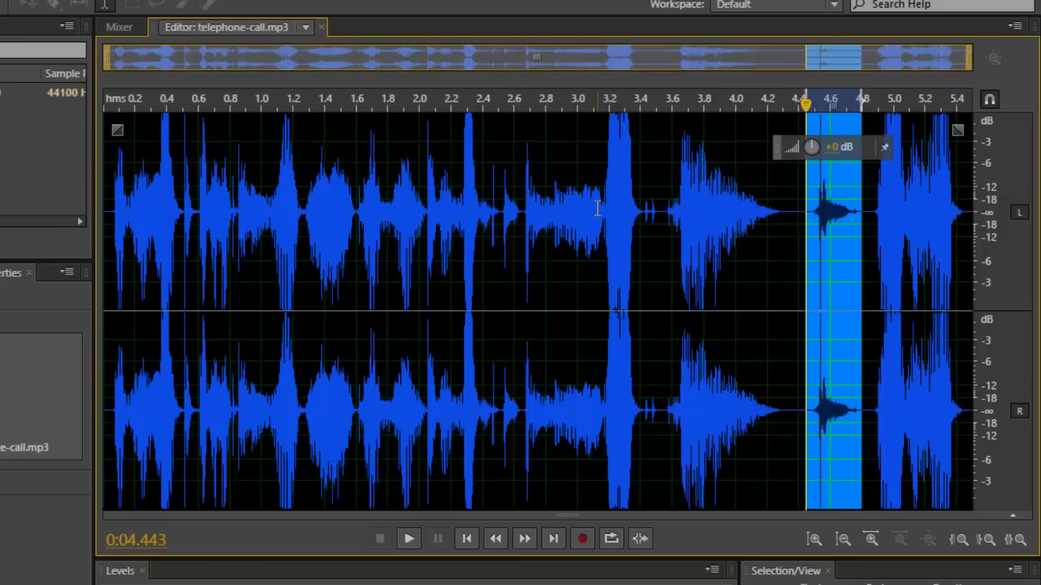
left_click_drag(483, 204, 457, 203)
left_click(766, 228)
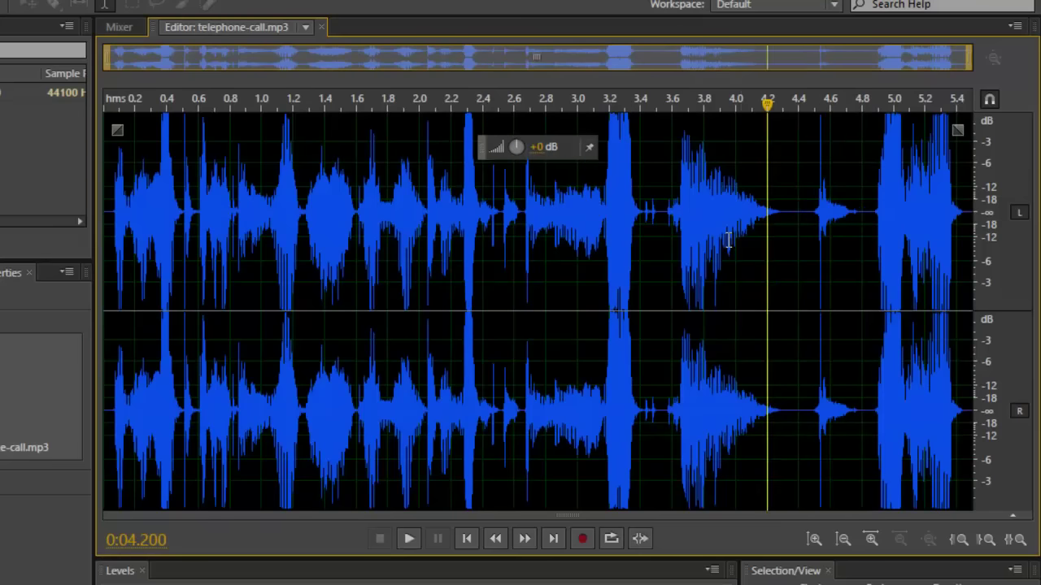
left_click(971, 286)
left_click_drag(863, 220, 445, 205)
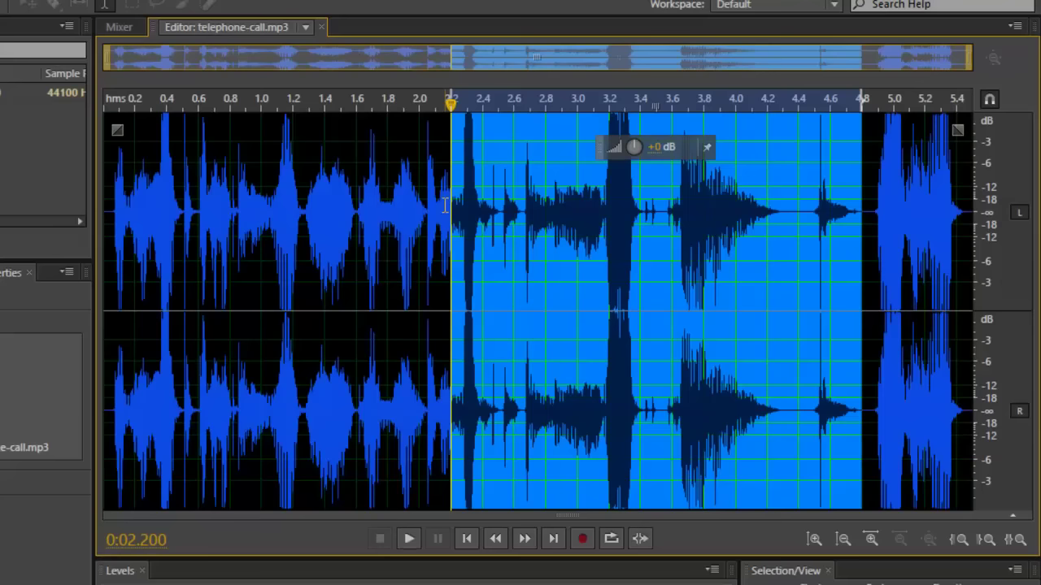
Delete the 2.2–4.8 s stretch, then undo it to restore the full 5.5 s file
key("Delete")
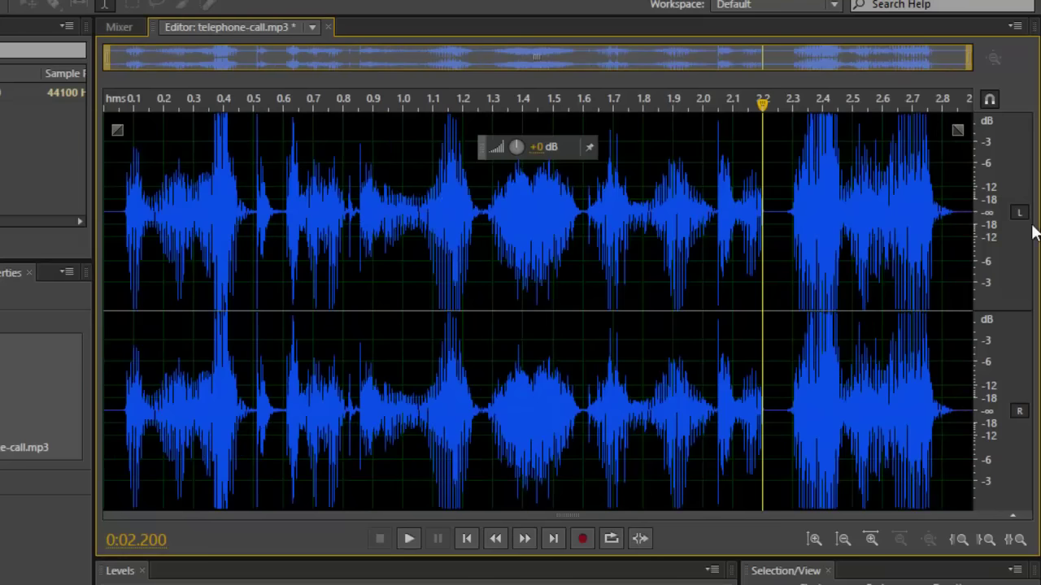
left_click(956, 187)
left_click_drag(957, 221, 970, 221)
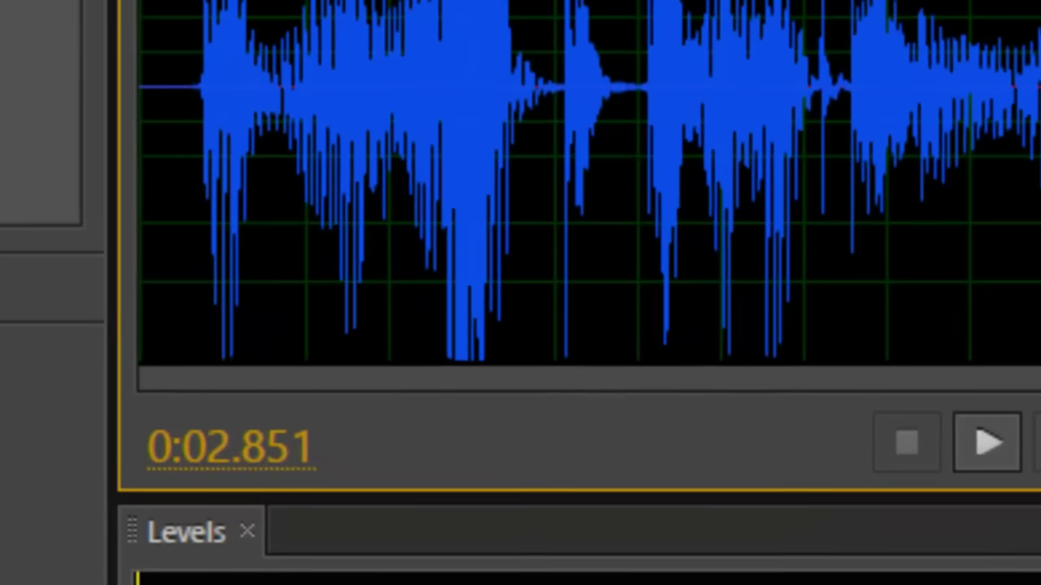
left_click(1040, 0)
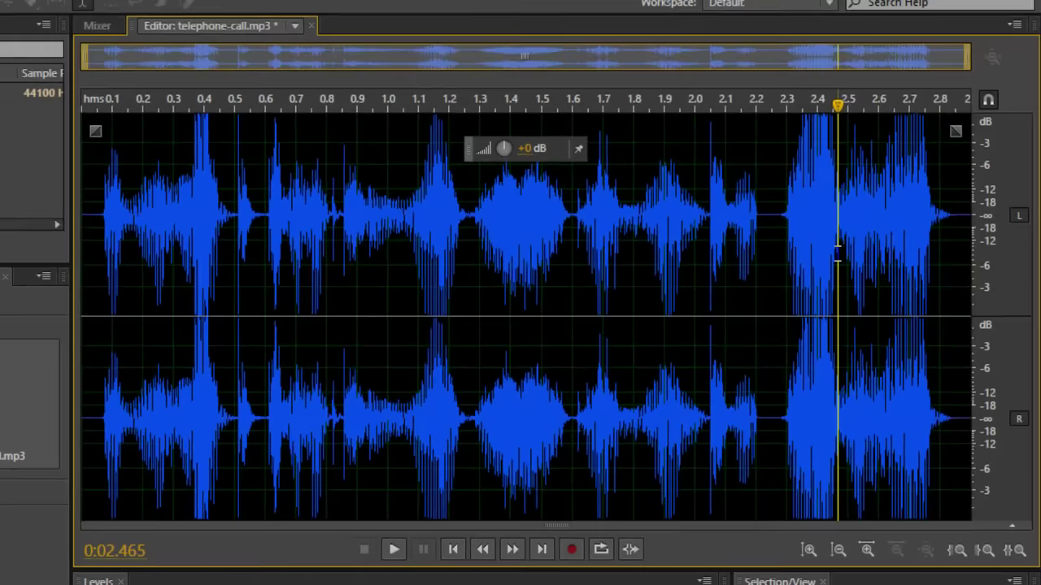
key("ctrl+z")
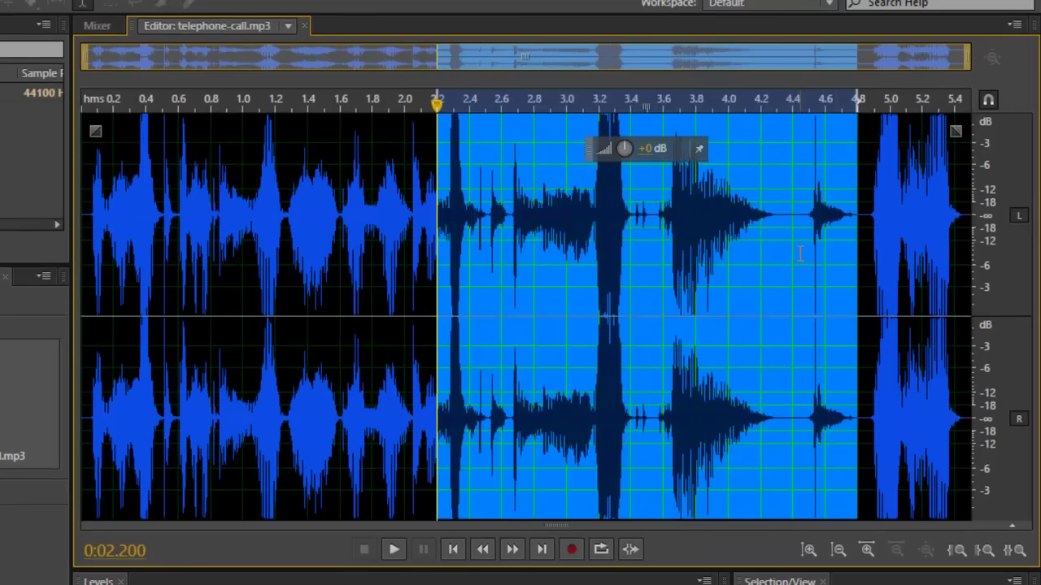
Reselect roughly 2.2–4.8 s, then clear the selection with the playhead at 4.8 s
left_click(800, 252)
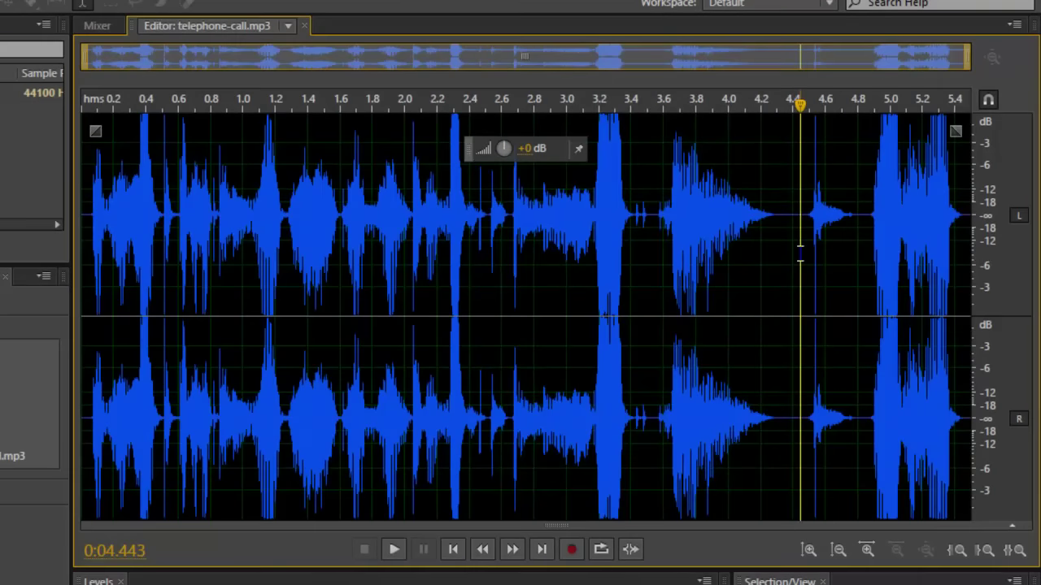
left_click(857, 208)
left_click_drag(837, 208, 449, 195)
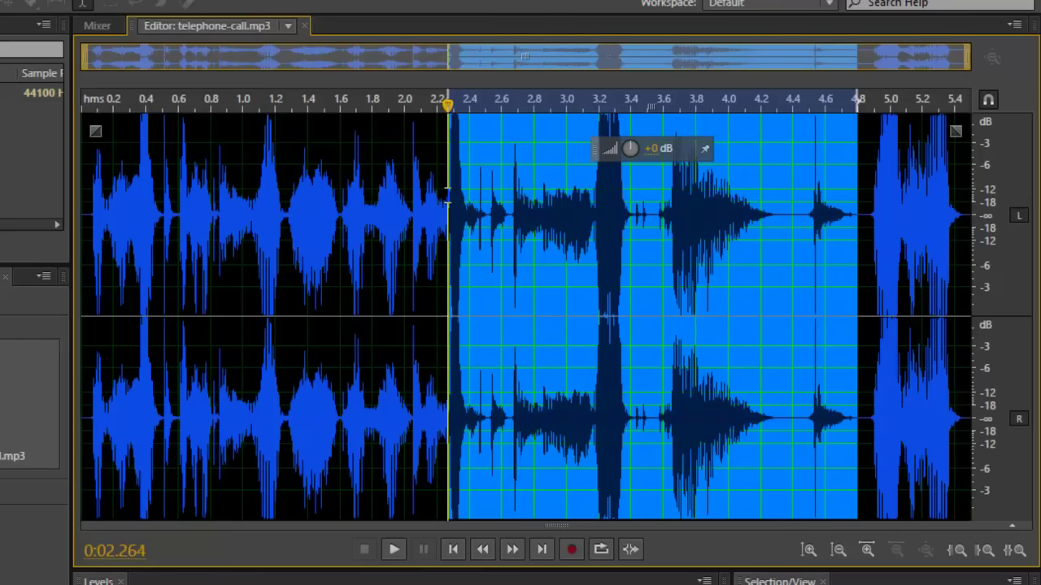
left_click(643, 242)
left_click_drag(437, 209, 860, 216)
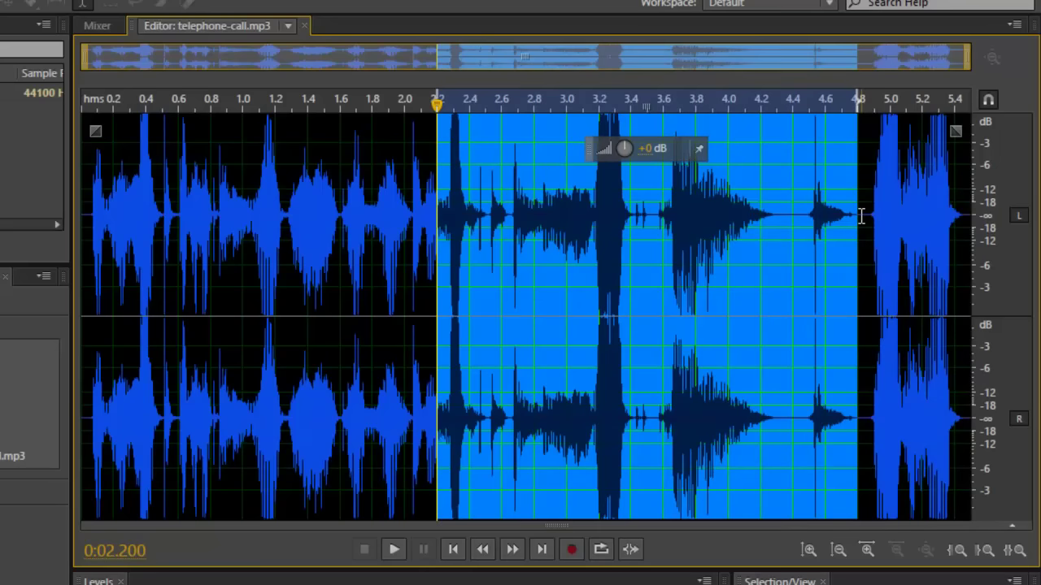
left_click(860, 216)
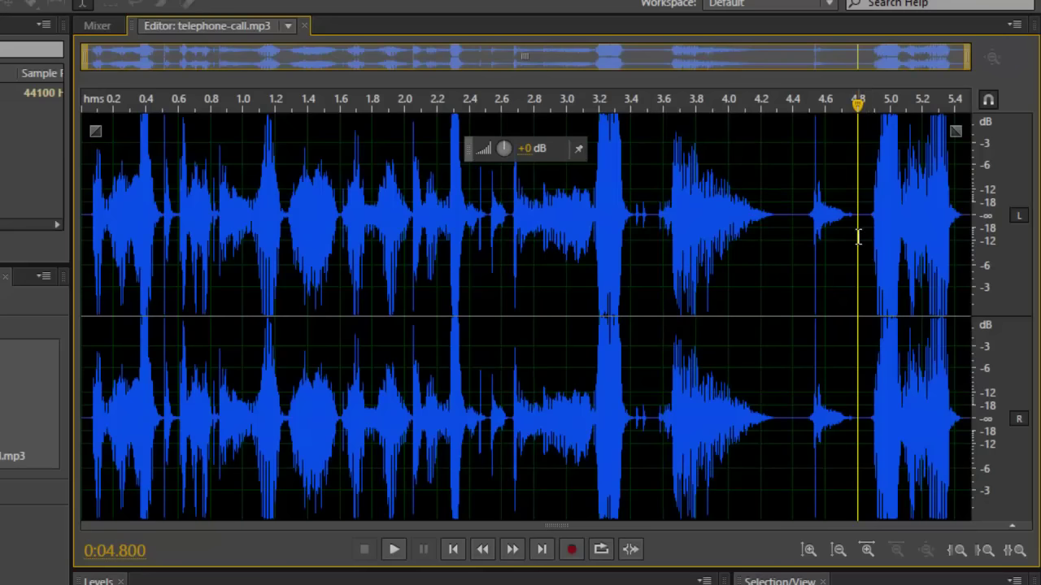
Try selections starting near 3.53 s, leaving the playhead around 3.55 s
left_click_drag(793, 211, 860, 209)
left_click(663, 200)
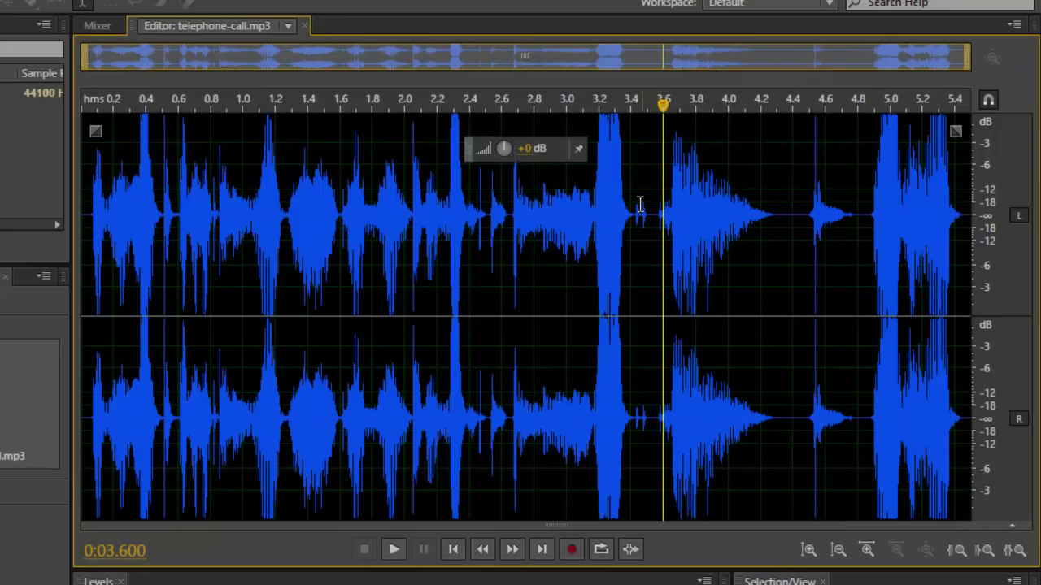
left_click(653, 195)
left_click_drag(655, 188, 870, 187)
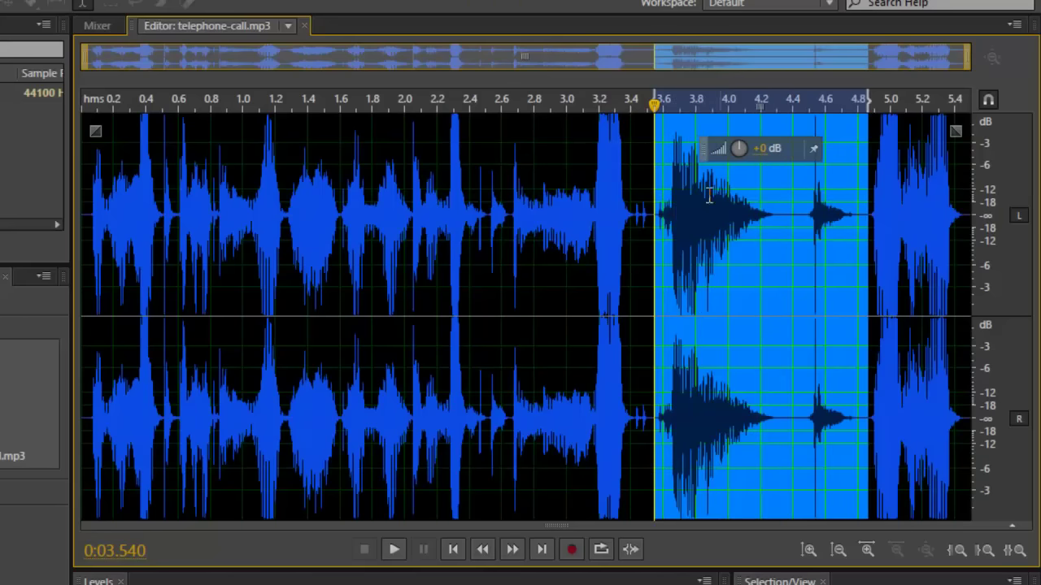
left_click(662, 193)
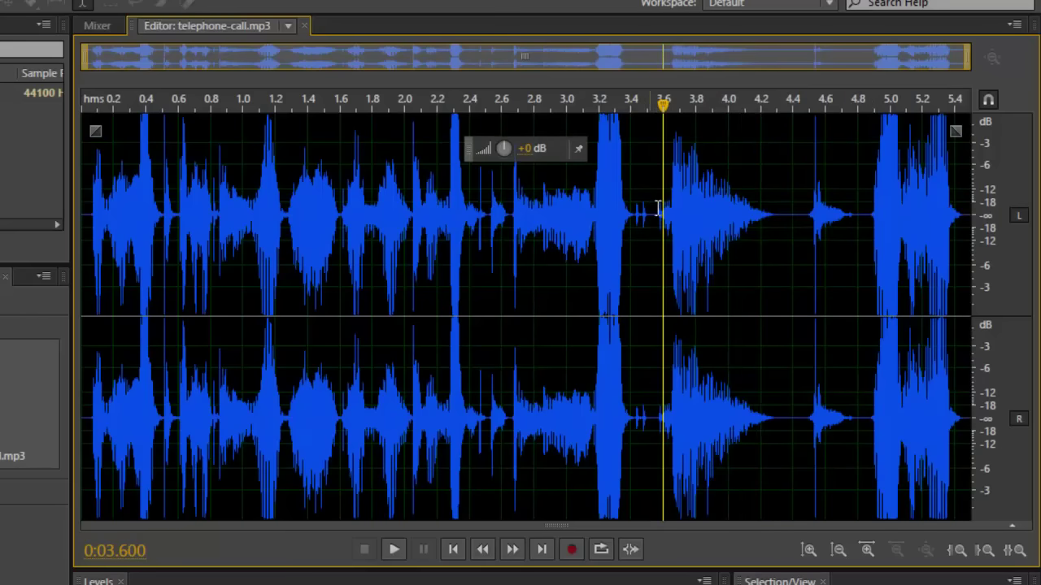
left_click_drag(665, 109, 660, 110)
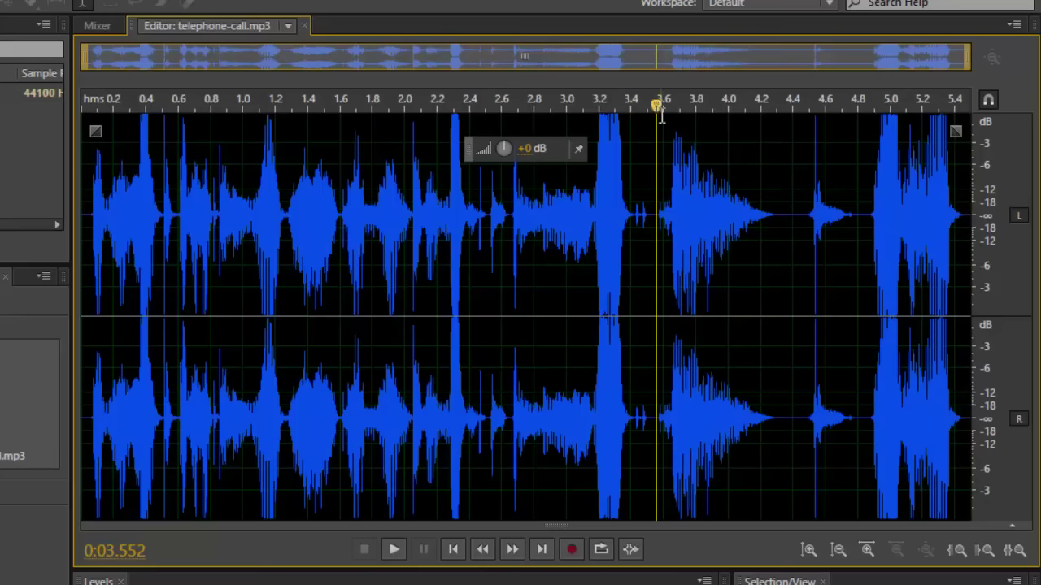
Zoom in on 3.0–5.1 s, select 3.549–4.78 s and play it back
left_click(867, 550)
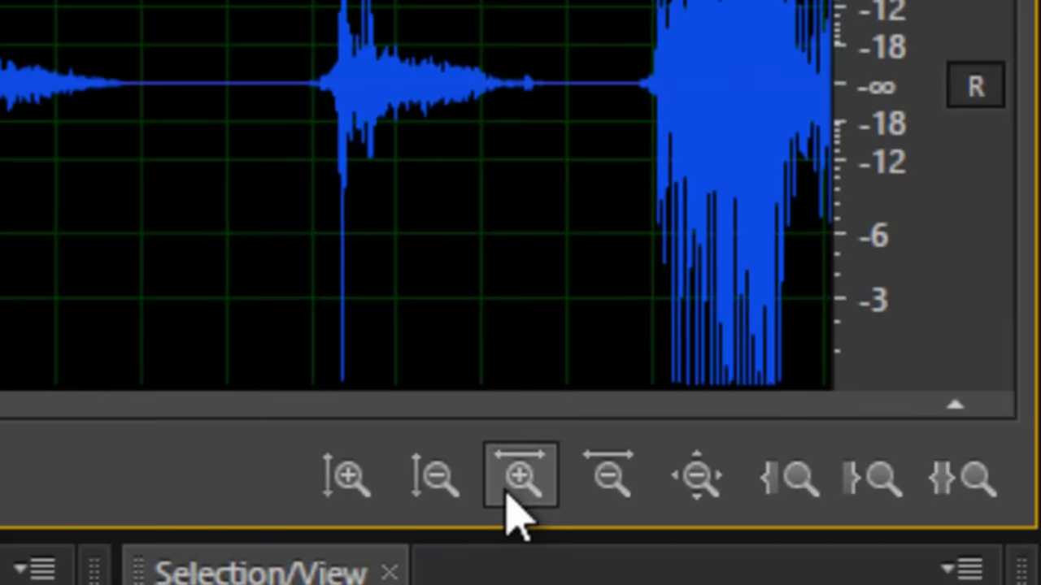
left_click(507, 498)
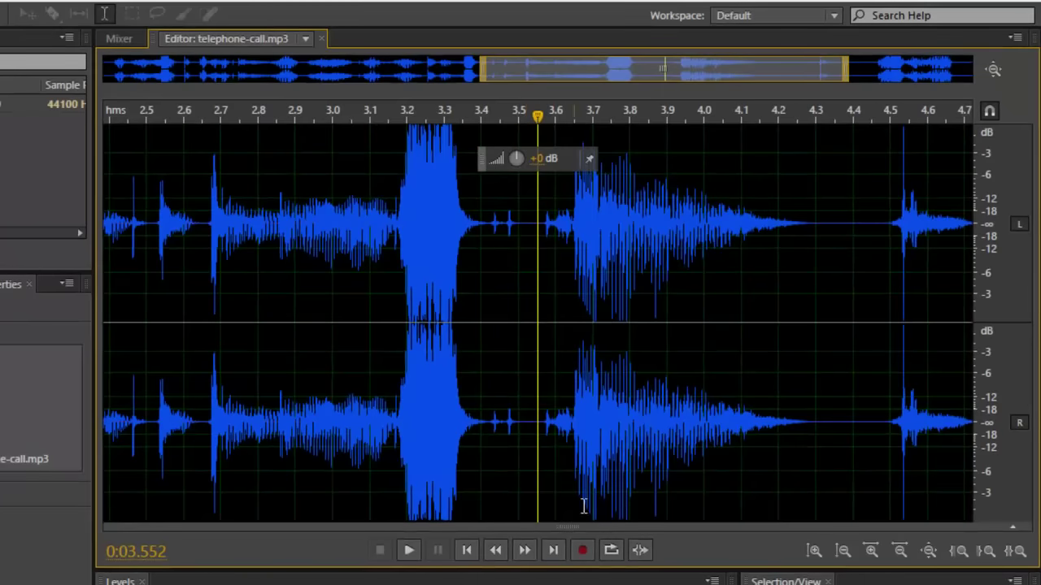
left_click_drag(539, 67, 610, 64)
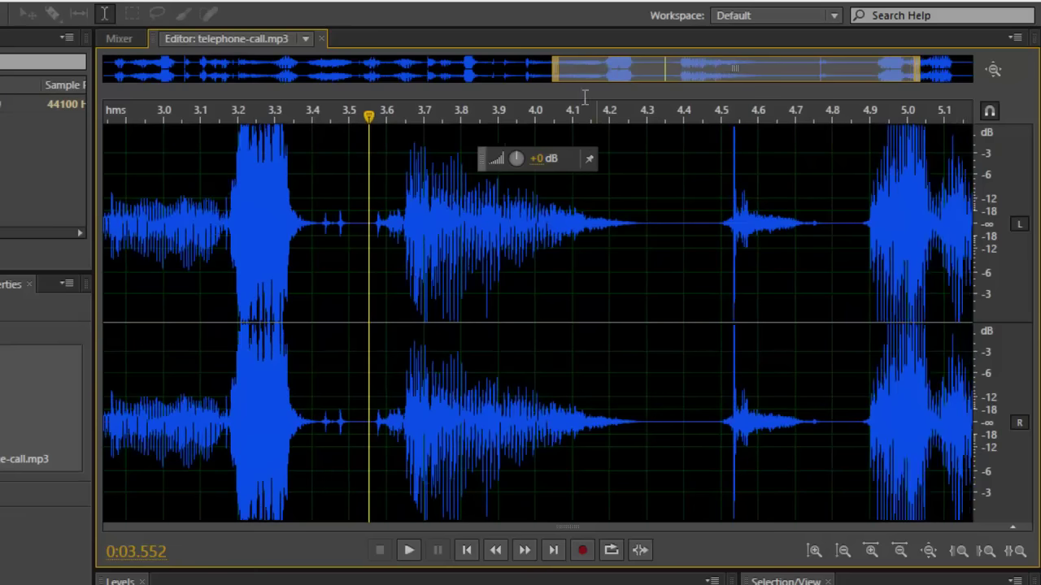
mouse_move(370, 116)
left_mouse_down()
mouse_move(428, 117)
mouse_move(368, 119)
left_mouse_up()
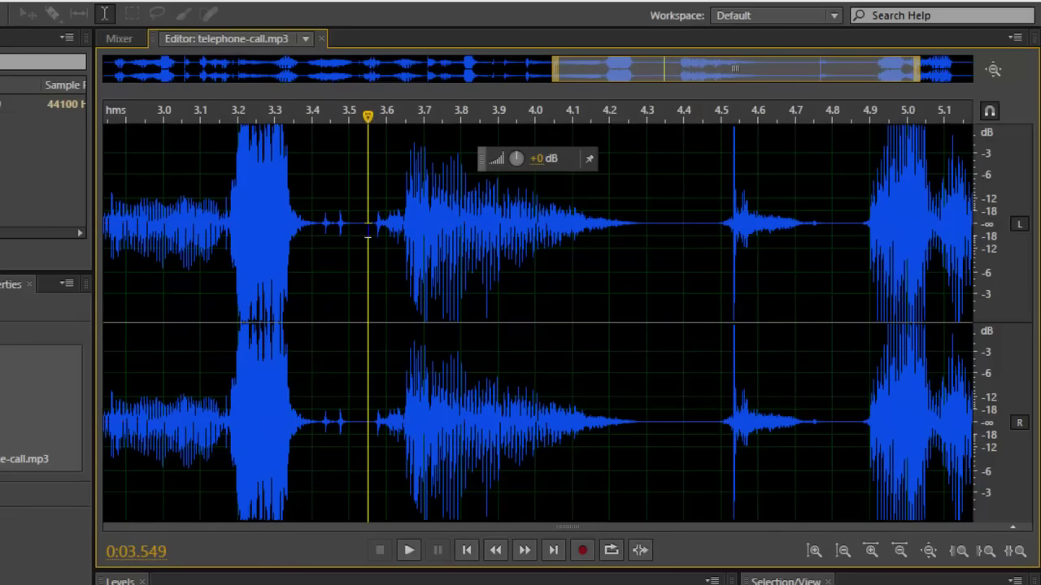
left_click_drag(367, 236, 831, 225)
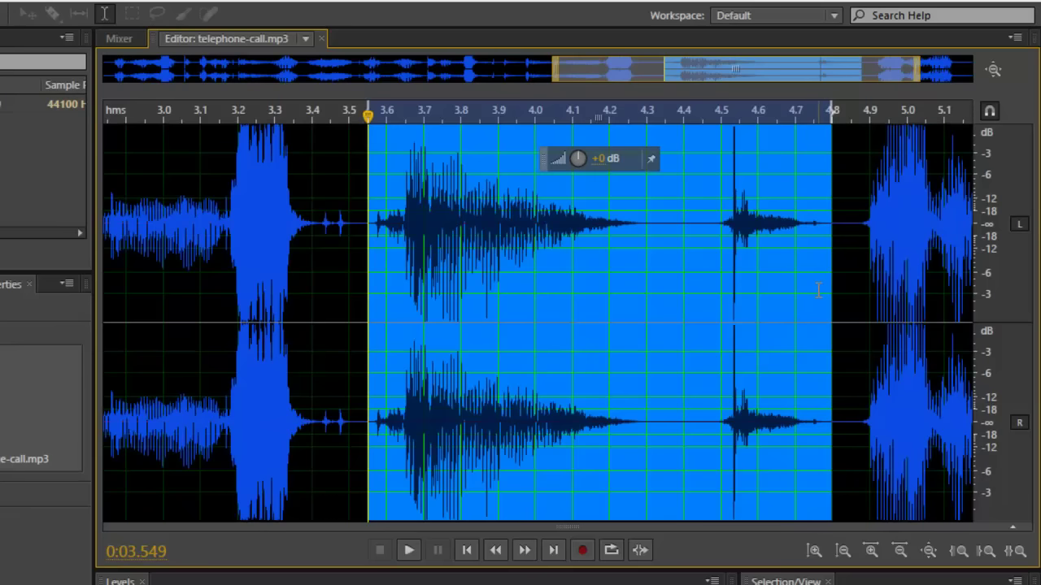
key("space")
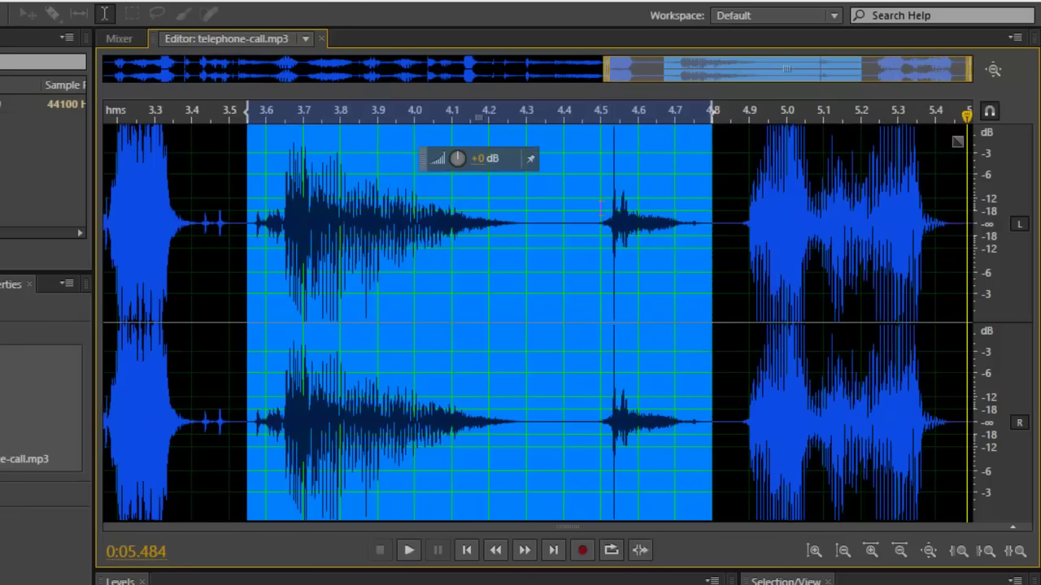
Clear the selection and select from 3.528 s to about 4.80 s
key("ctrl+shift+a")
left_click(321, 210)
left_click_drag(239, 200, 723, 182)
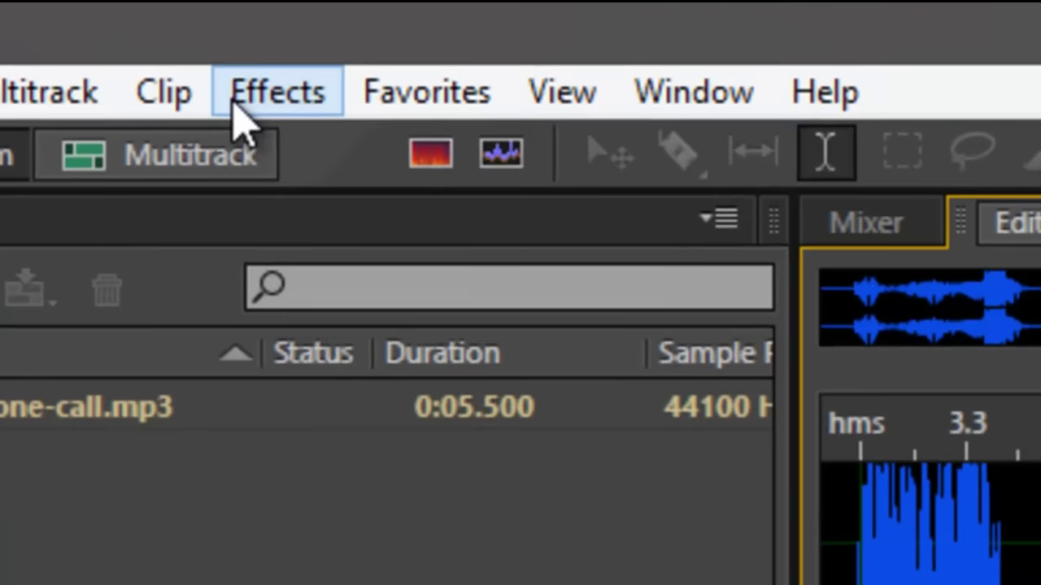
Zoom out three times to show the full 5.5 s file and open the Effects menu
left_click(216, 88)
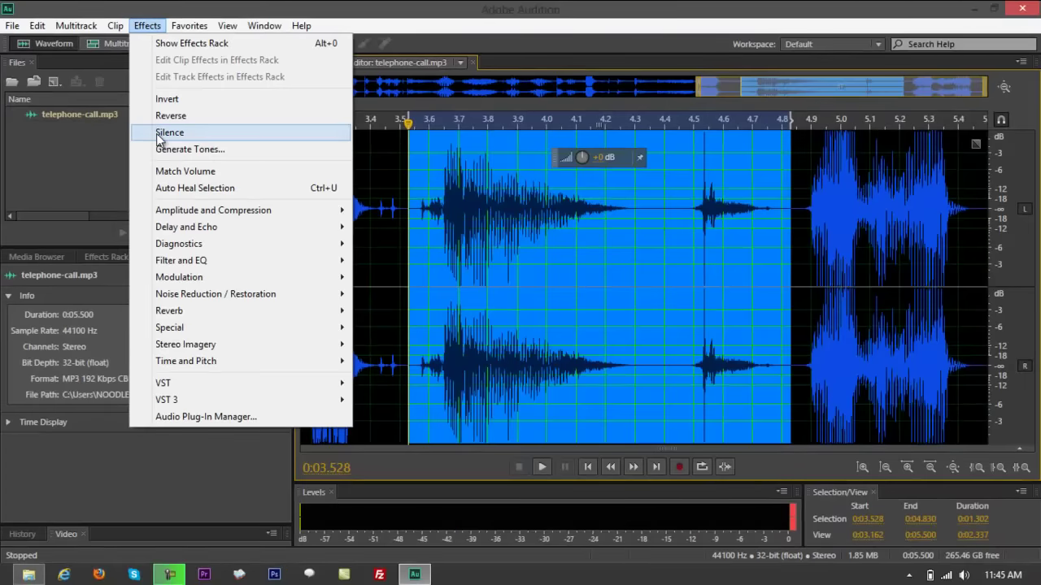
left_click(663, 301)
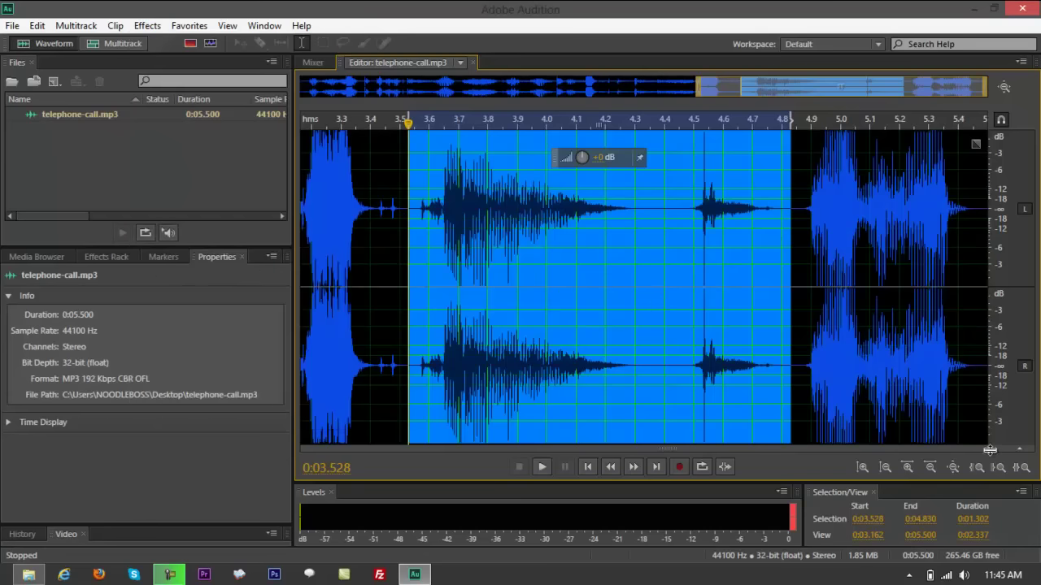
left_click(930, 470)
left_click(929, 470)
left_click(929, 469)
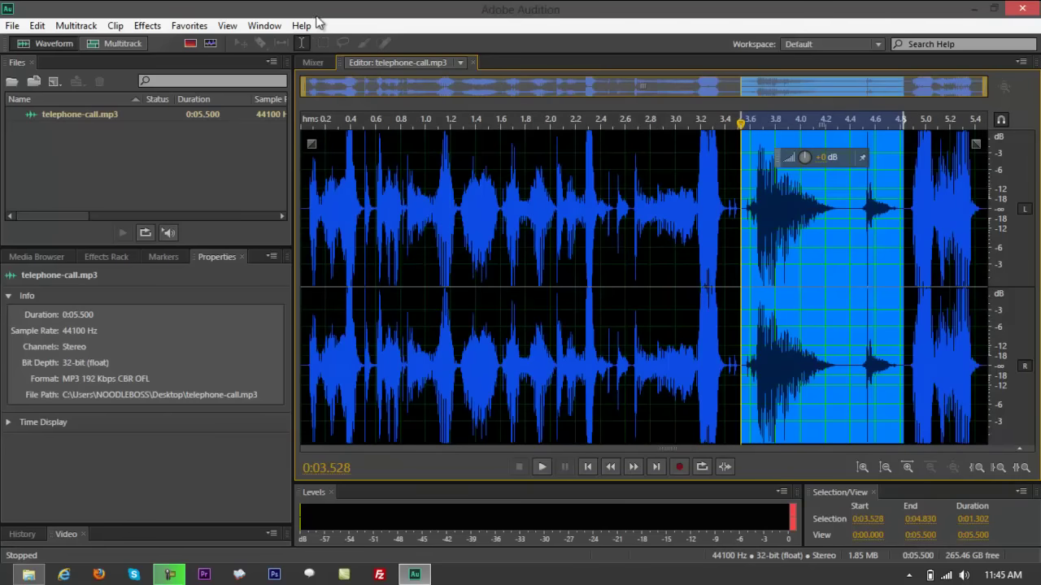
left_click(148, 25)
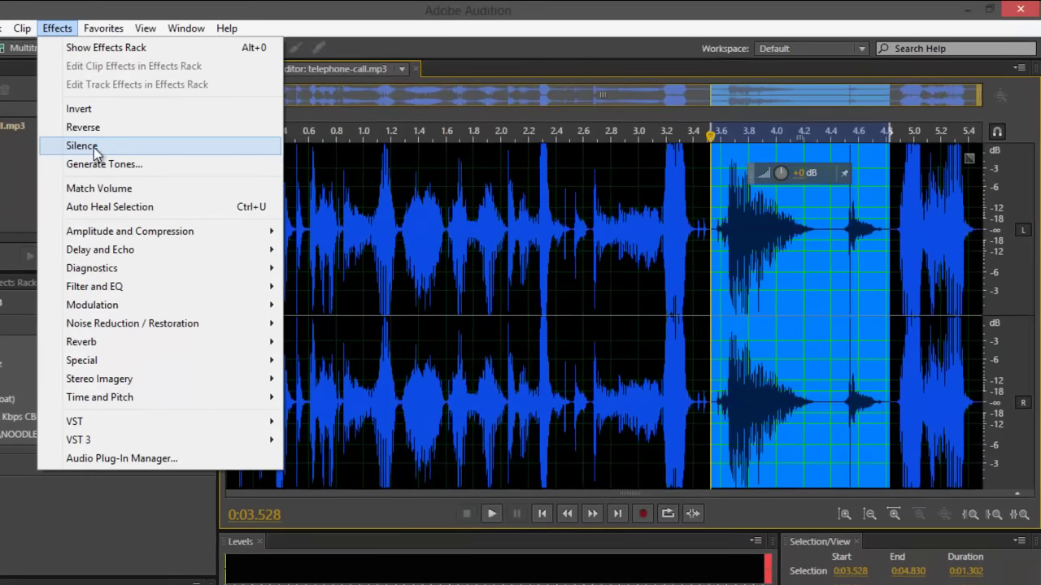
Apply Effects > Silence to the 3.53–4.83 s selection, play it, then jump to the file's end
left_click(93, 147)
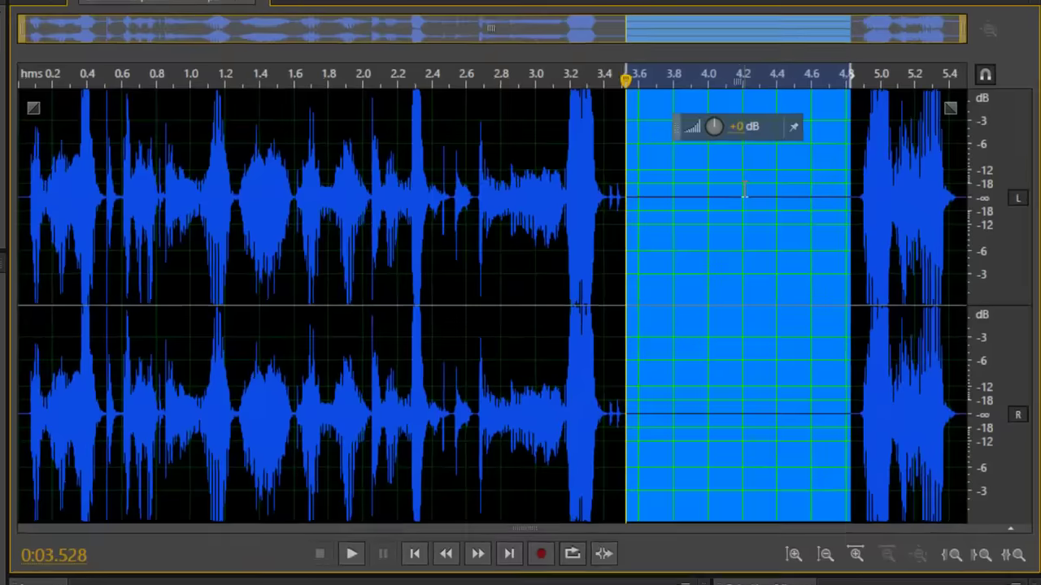
key("space")
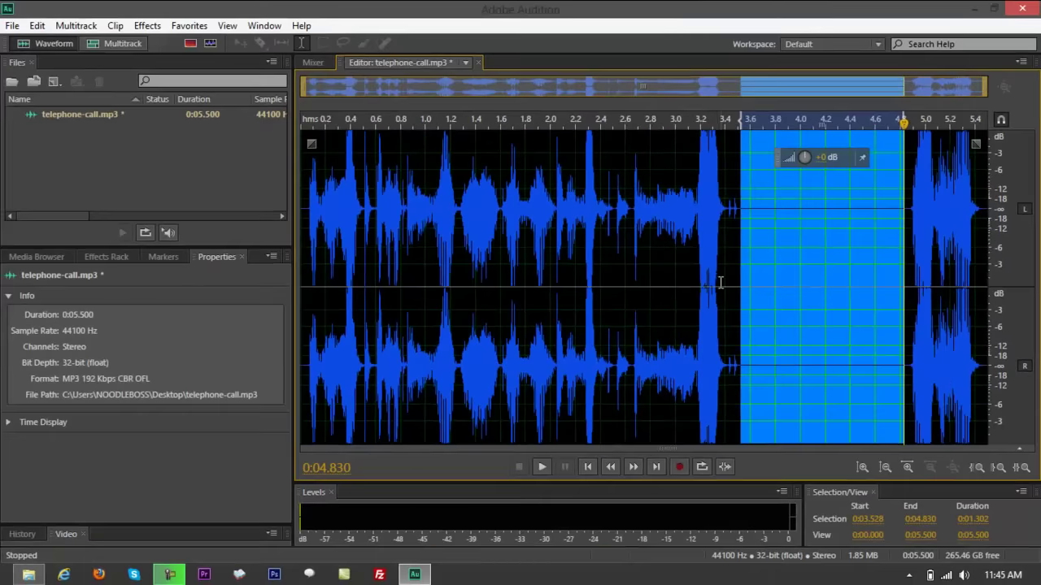
left_click(721, 283)
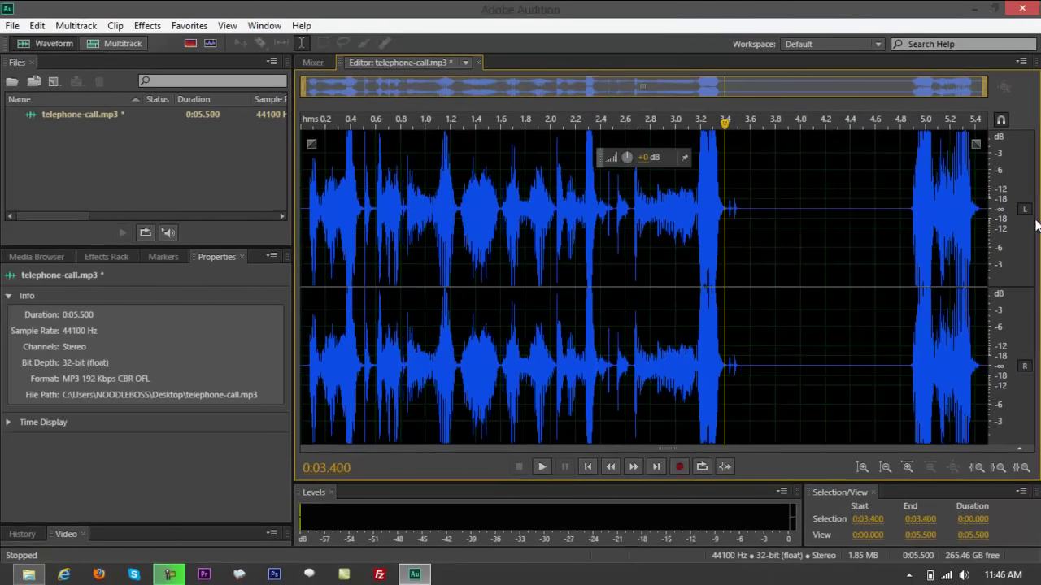
left_click(984, 212)
mouse_move(988, 124)
left_mouse_down()
mouse_move(965, 122)
mouse_move(991, 117)
left_mouse_up()
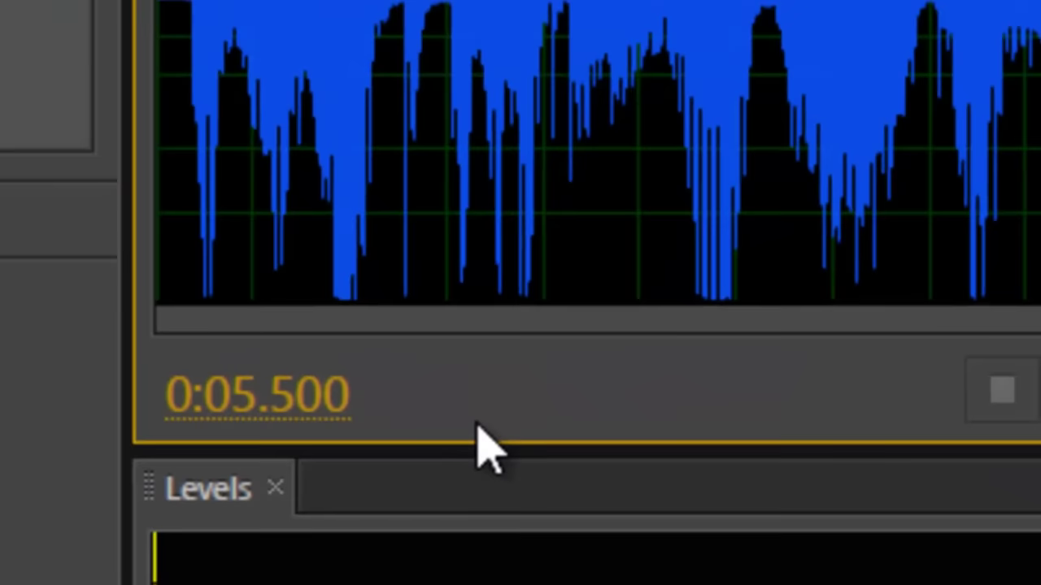